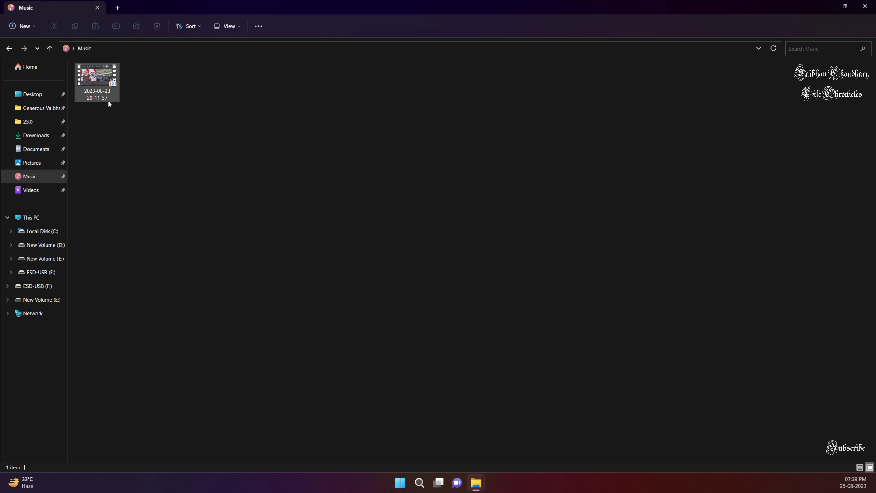
pyautogui.click(108, 100)
pyautogui.rightClick(104, 83)
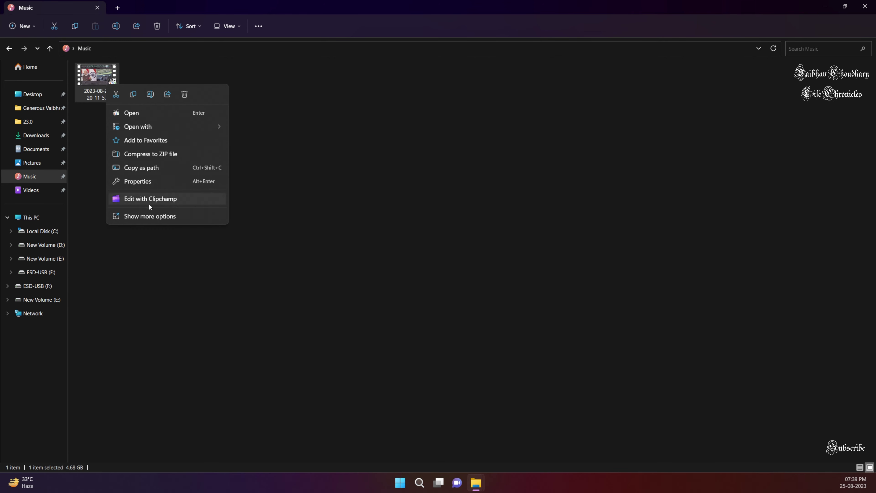
pyautogui.click(156, 185)
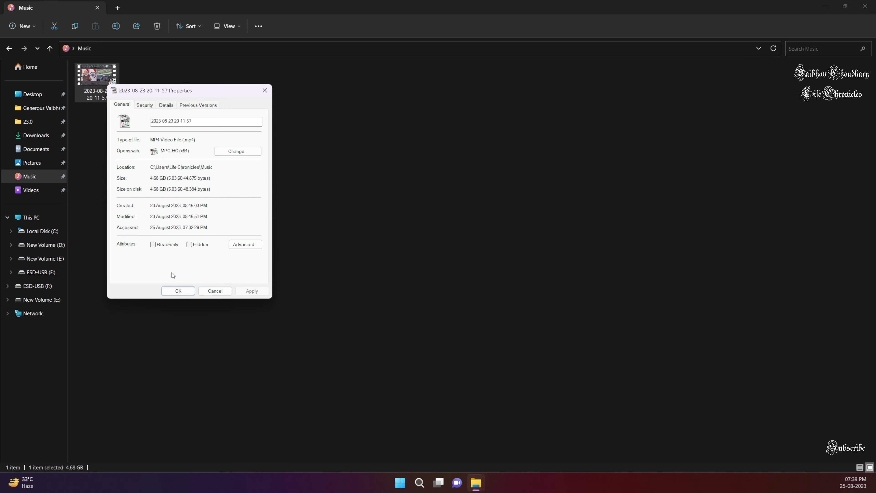
pyautogui.click(173, 289)
pyautogui.rightClick(114, 91)
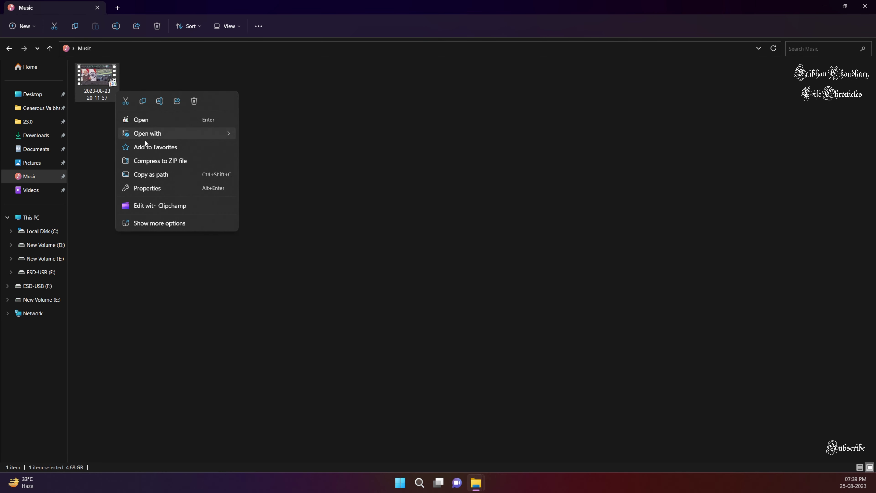
pyautogui.click(144, 101)
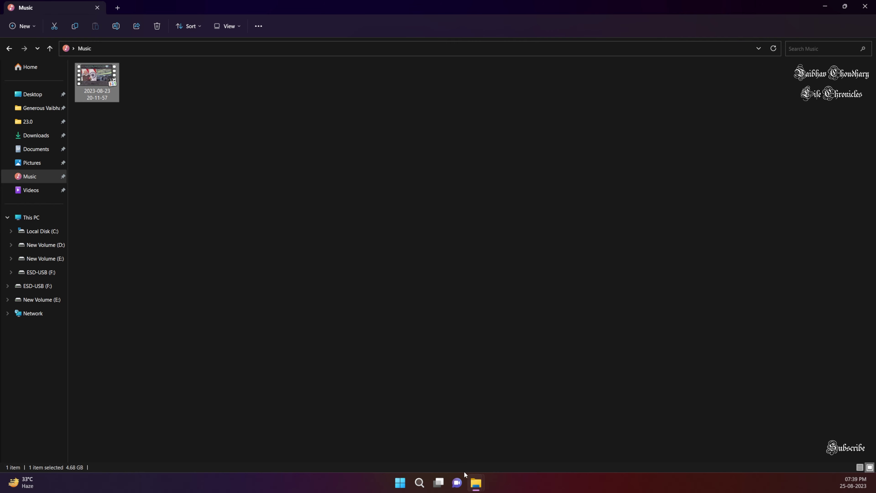
pyautogui.moveTo(475, 481)
pyautogui.click(488, 437)
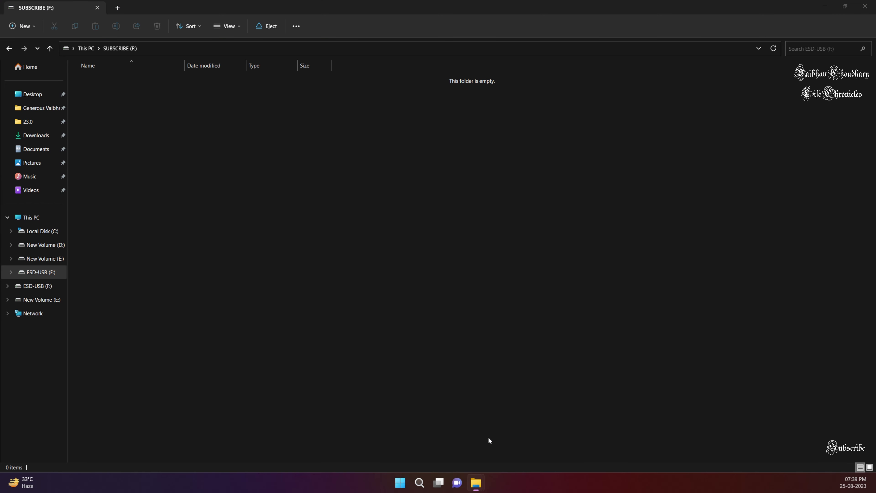
pyautogui.rightClick(288, 158)
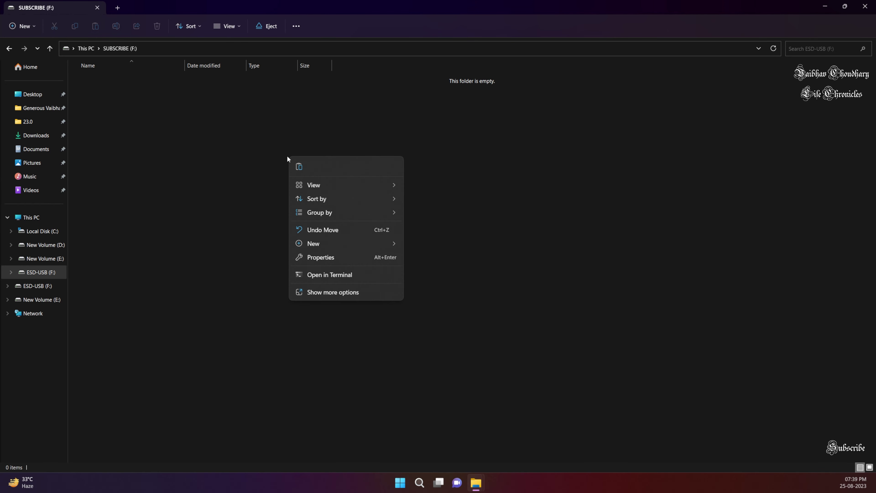
pyautogui.click(300, 167)
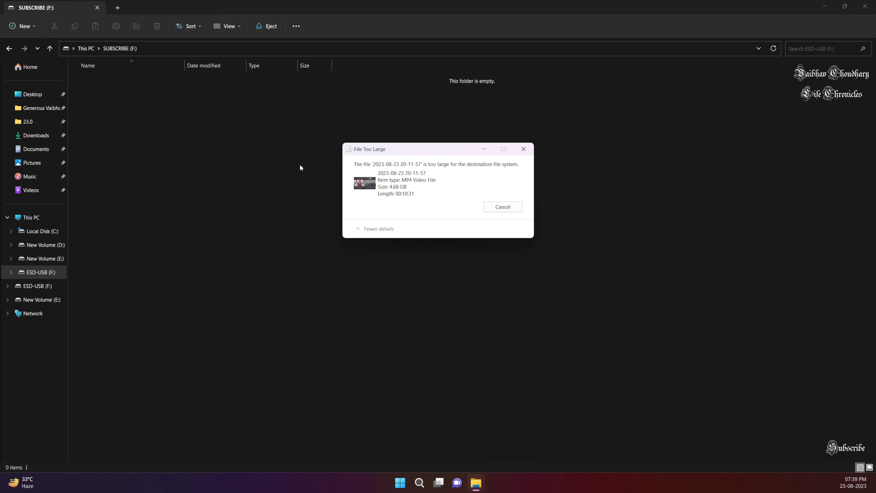
pyautogui.click(516, 207)
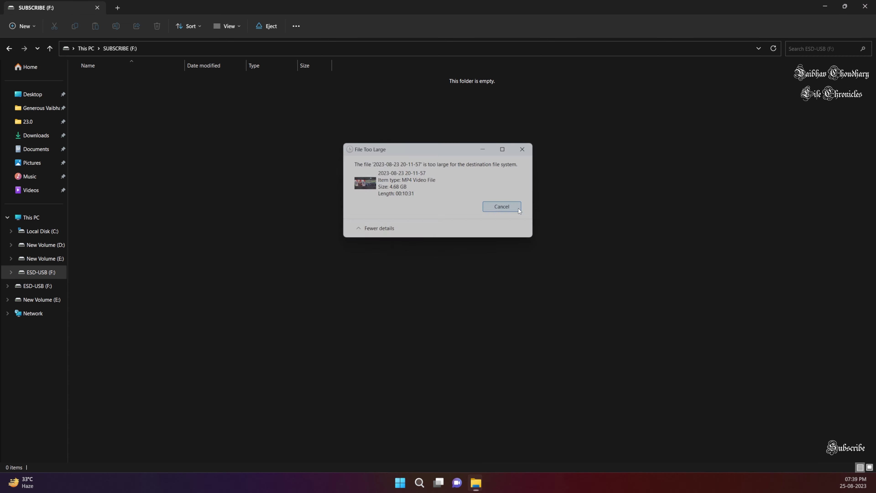
# Step: Open the format settings for the SUBSCRIBE (F:) drive and select the 29.8 GB capacity
pyautogui.click(435, 479)
pyautogui.click(573, 435)
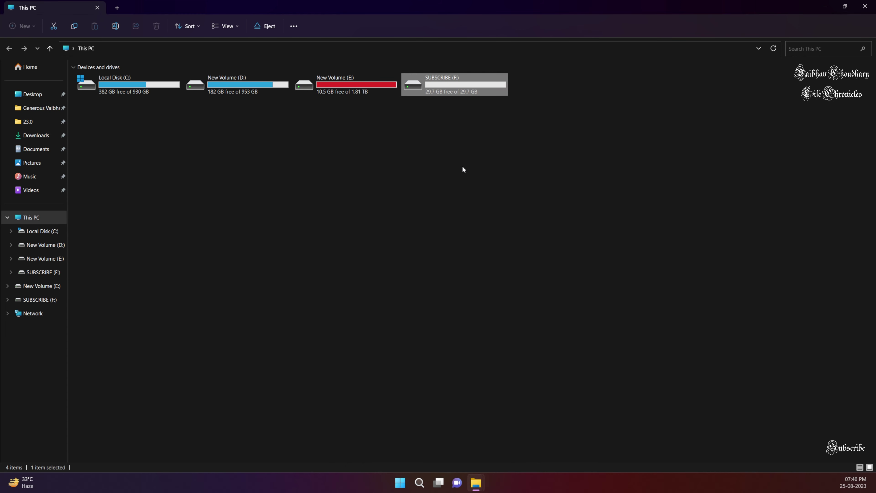
pyautogui.rightClick(443, 79)
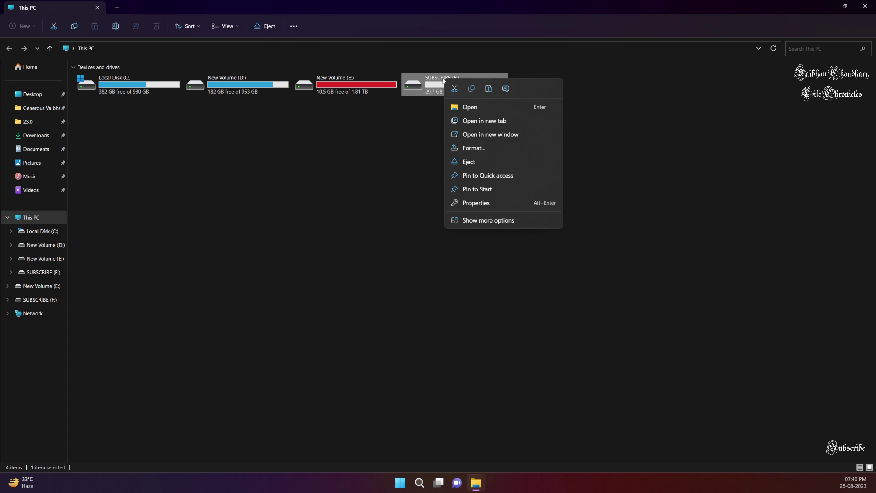
pyautogui.rightClick(440, 84)
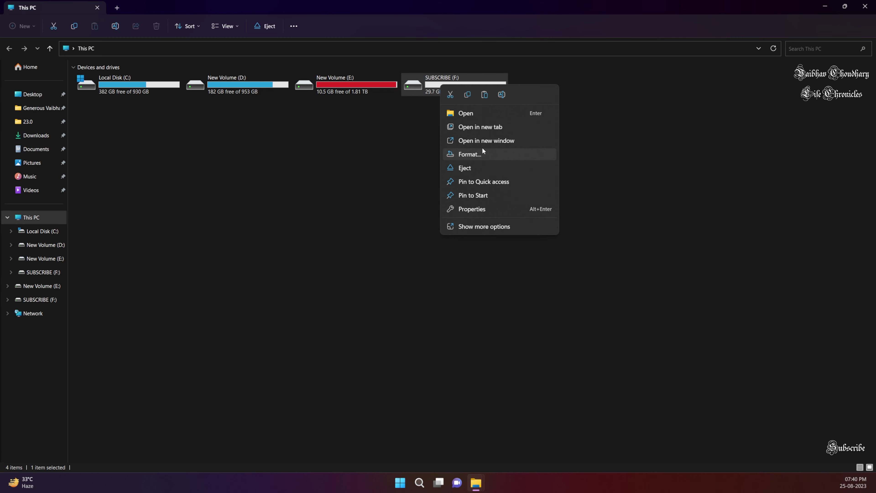
pyautogui.click(473, 228)
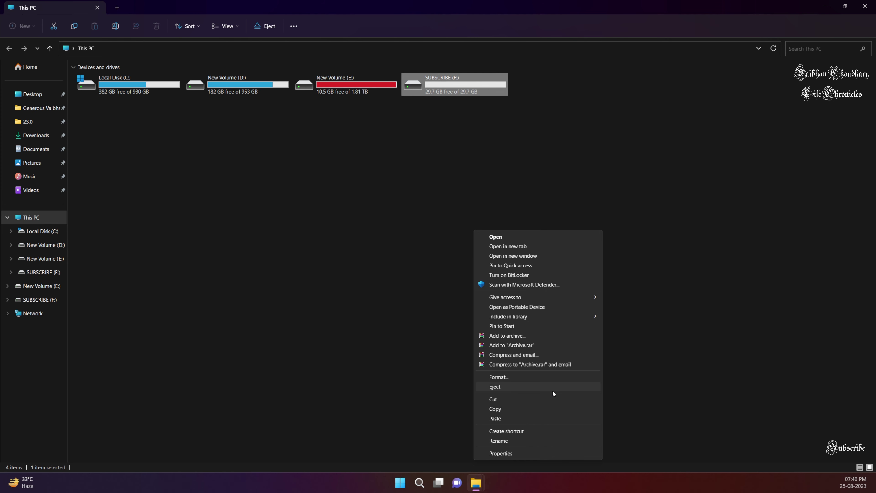
pyautogui.click(497, 377)
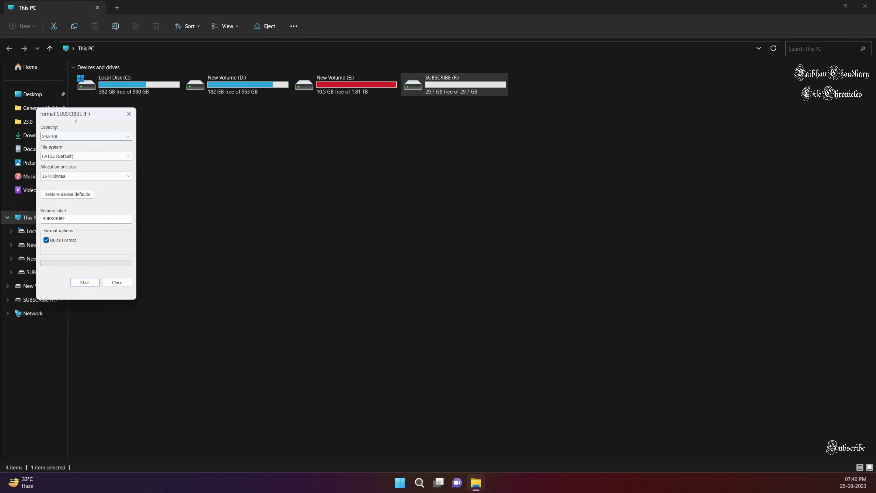
pyautogui.moveTo(73, 116); pyautogui.dragTo(343, 162)
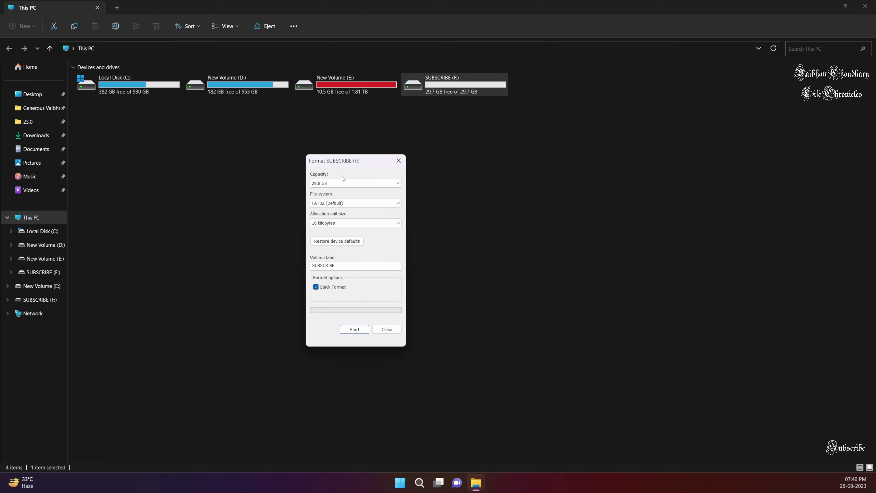
pyautogui.click(334, 183)
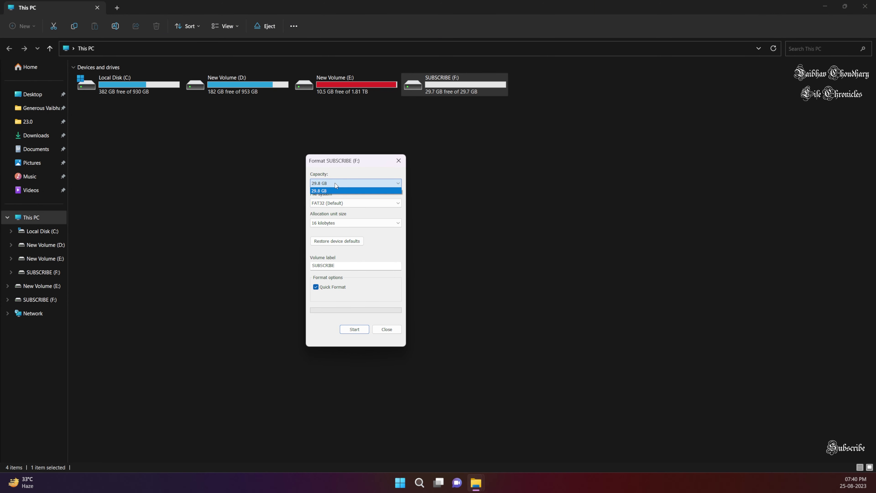
pyautogui.click(336, 190)
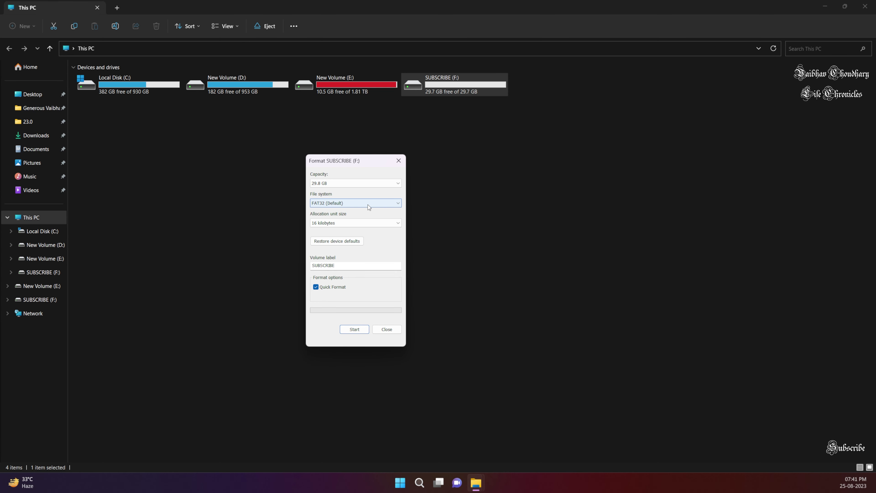
# Step: Quick-format the SUBSCRIBE (F:) drive with the NTFS file system and close the format settings
pyautogui.click(369, 206)
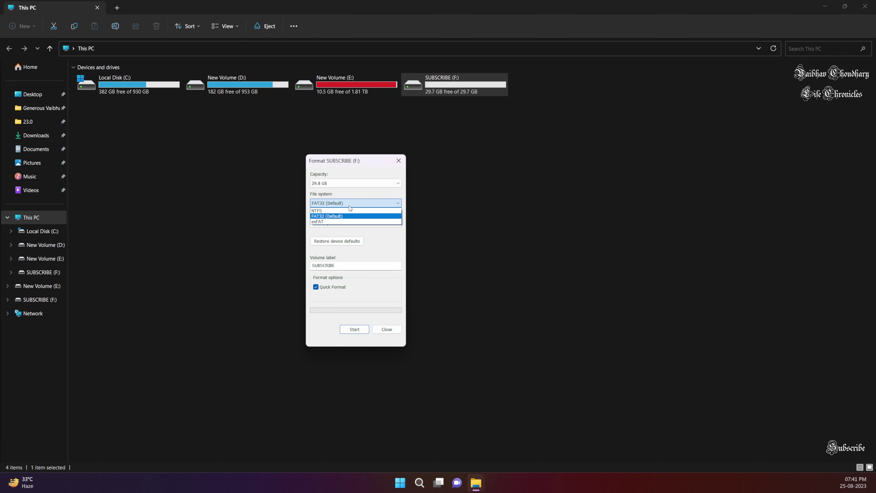
pyautogui.click(330, 211)
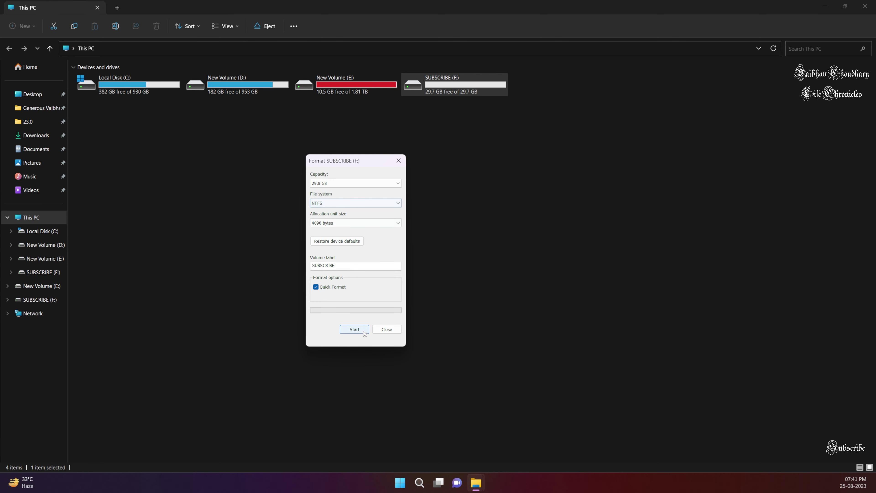
pyautogui.click(329, 288)
pyautogui.click(359, 329)
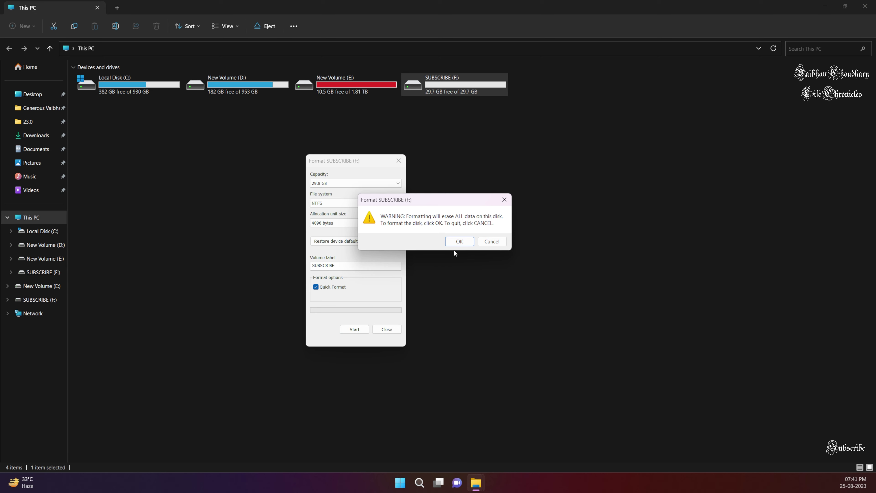
pyautogui.click(460, 243)
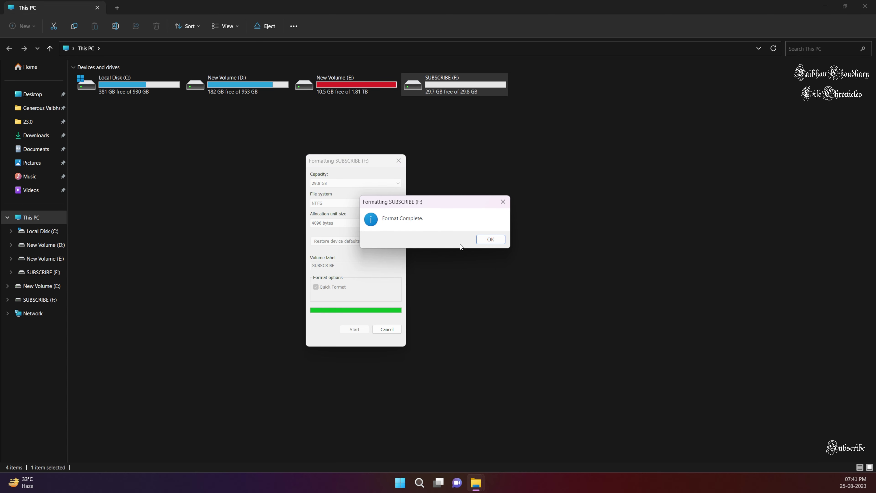
pyautogui.click(490, 241)
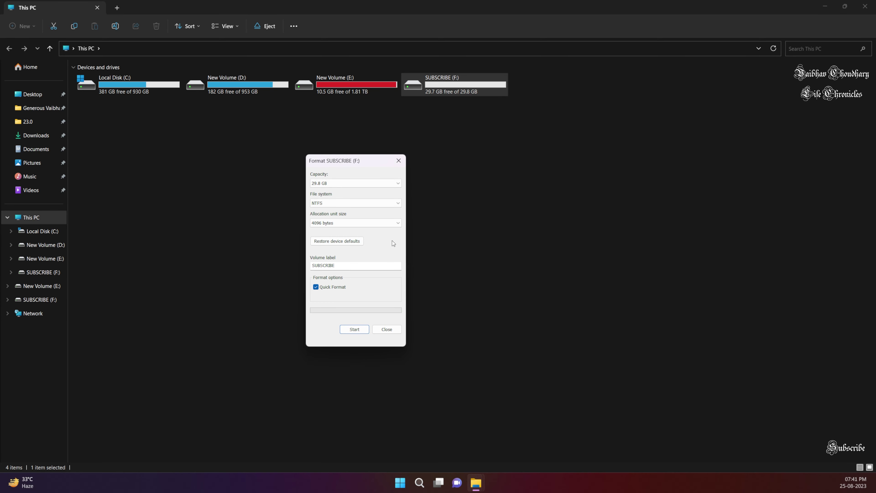
pyautogui.click(385, 330)
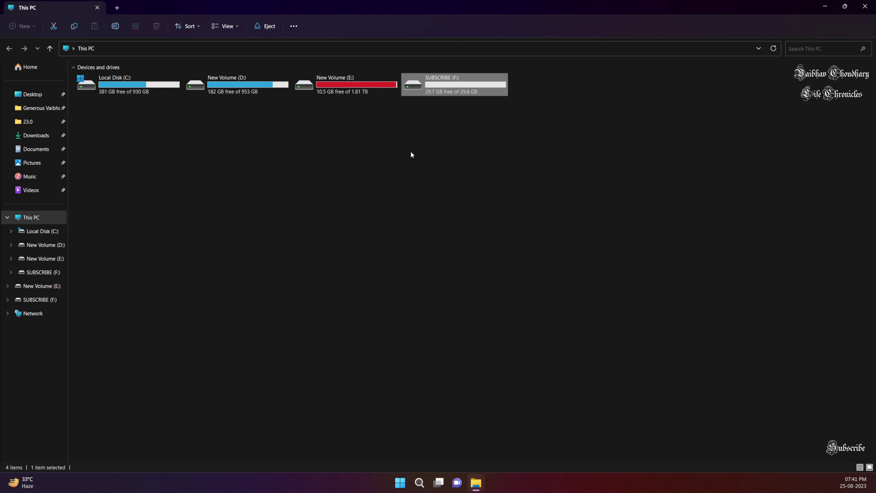
pyautogui.moveTo(476, 482)
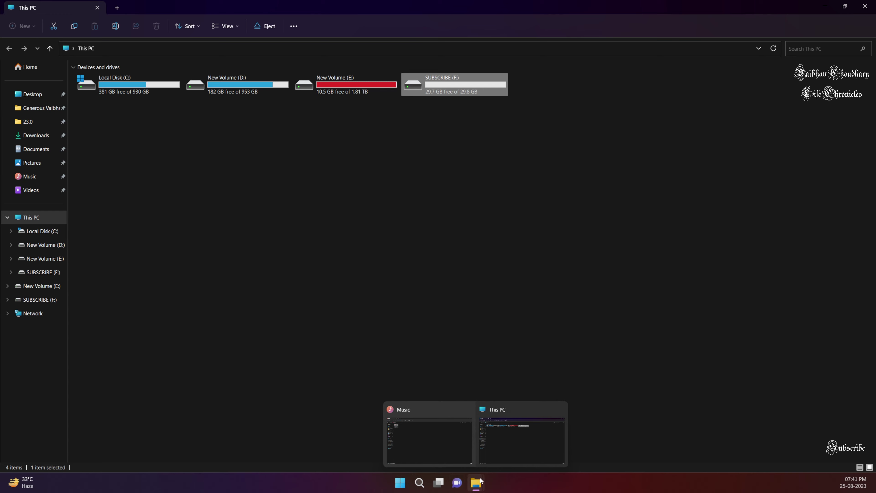
pyautogui.click(435, 434)
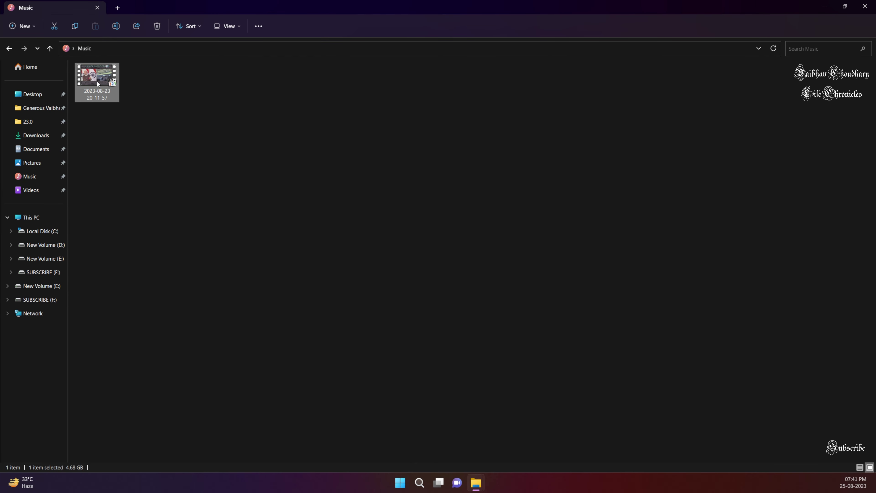
pyautogui.rightClick(97, 82)
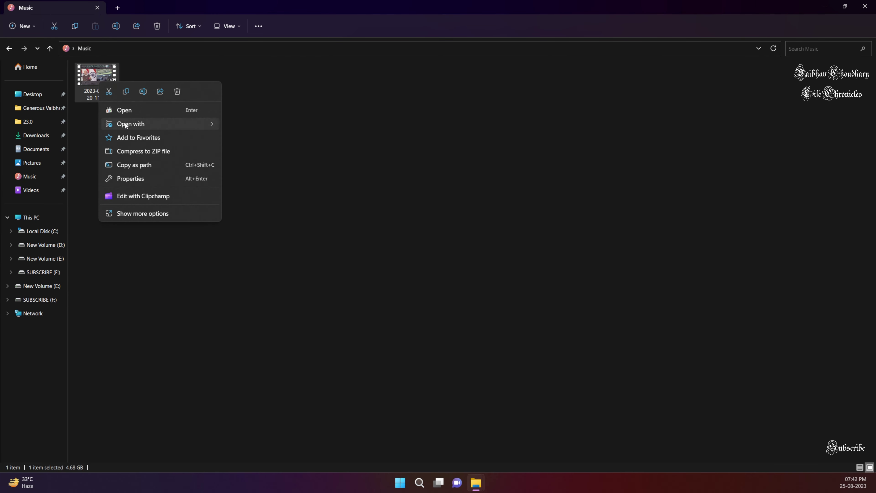
pyautogui.click(126, 92)
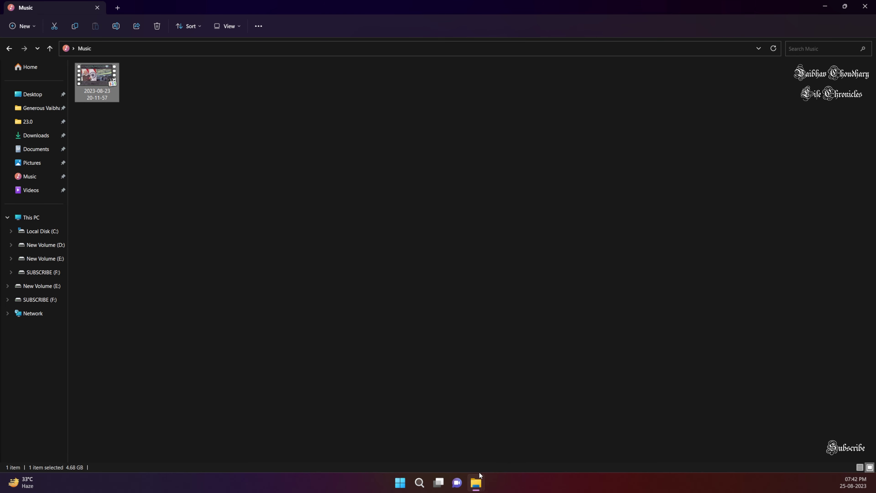
pyautogui.moveTo(480, 475)
pyautogui.click(507, 411)
pyautogui.doubleClick(455, 85)
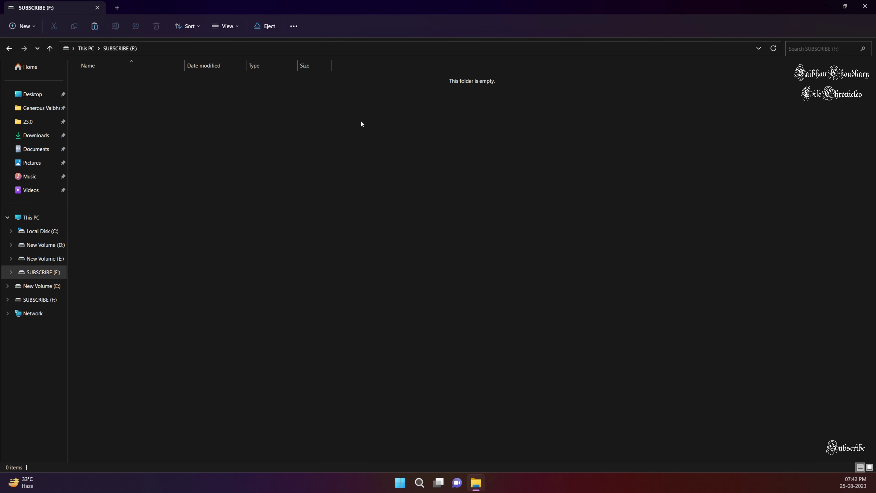
pyautogui.rightClick(354, 130)
pyautogui.click(364, 139)
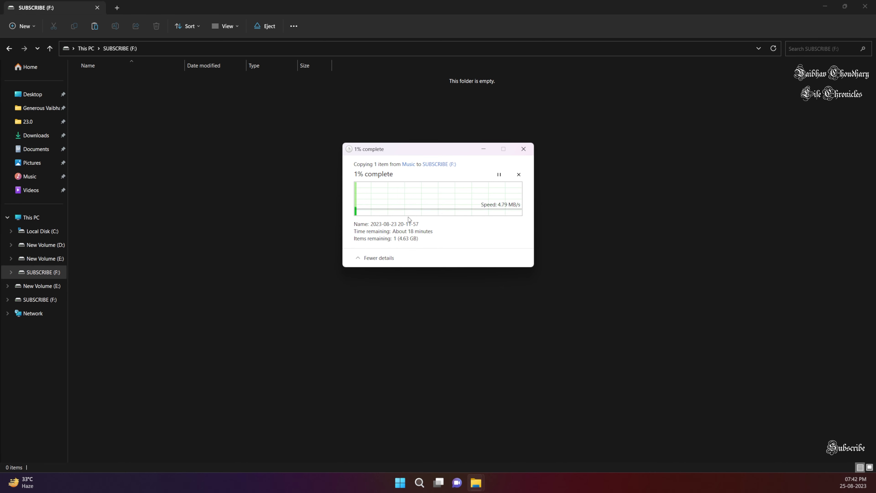
pyautogui.click(519, 174)
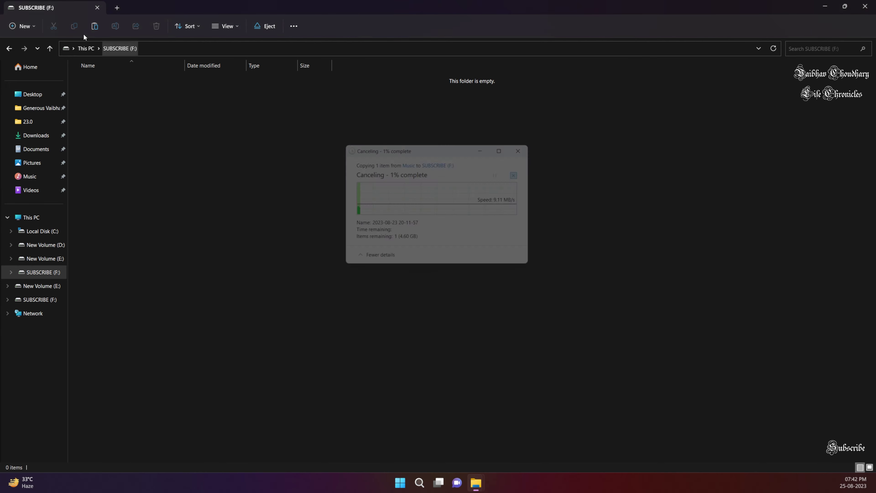
# Step: Quick-format the SUBSCRIBE (F:) drive with the exFAT file system and close the format settings
pyautogui.click(87, 48)
pyautogui.rightClick(454, 88)
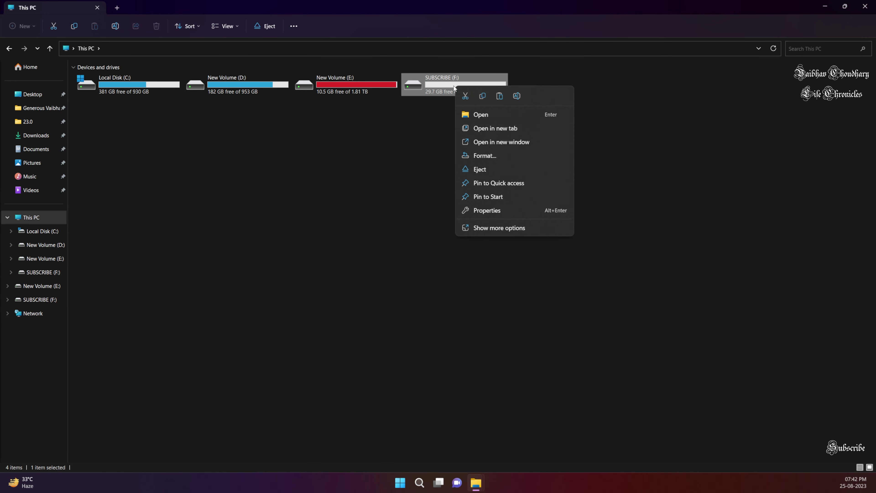
pyautogui.click(487, 157)
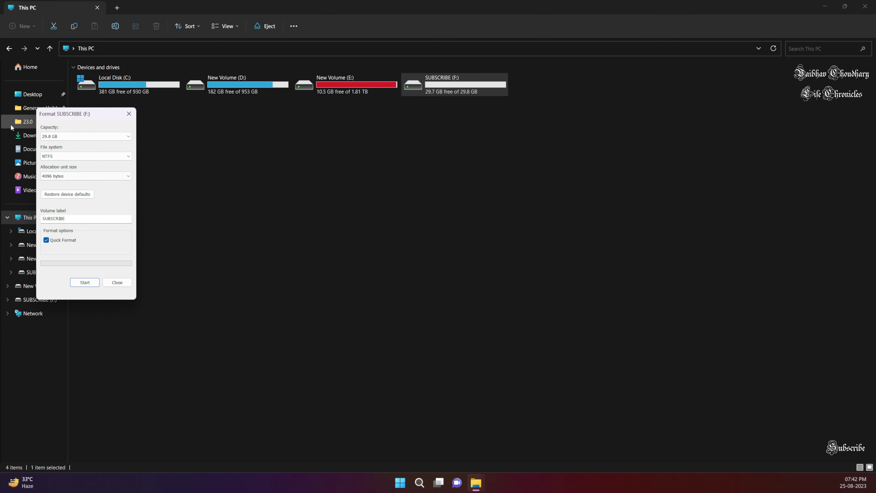
pyautogui.moveTo(72, 115); pyautogui.dragTo(376, 185)
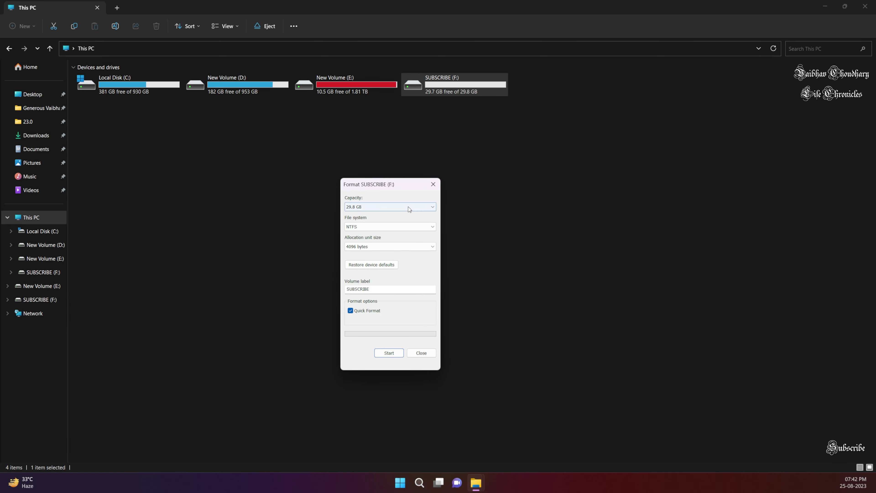
pyautogui.click(424, 227)
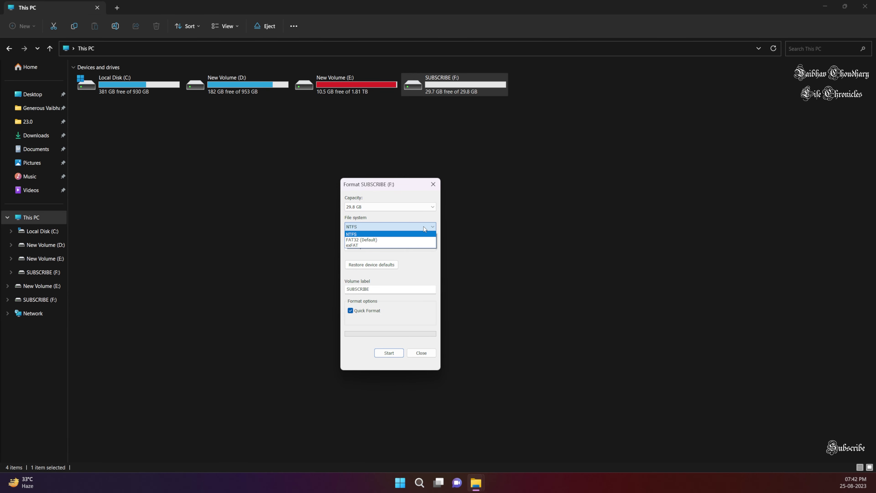
pyautogui.click(356, 245)
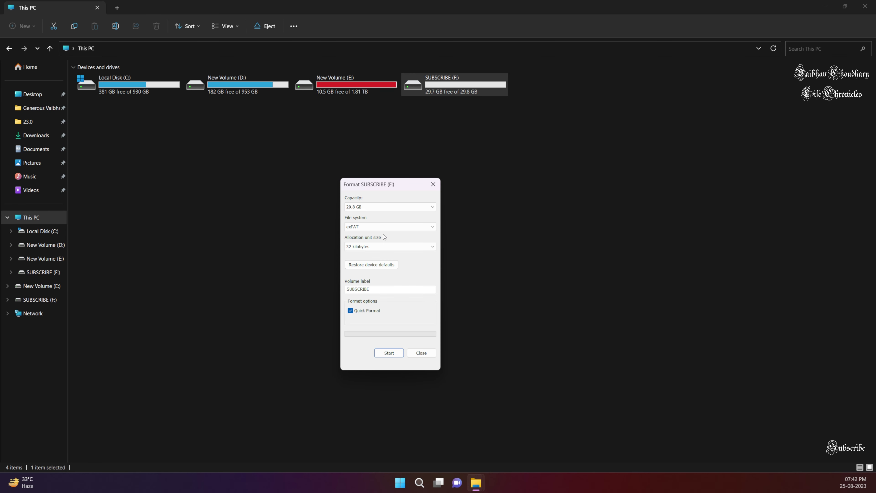
pyautogui.click(389, 352)
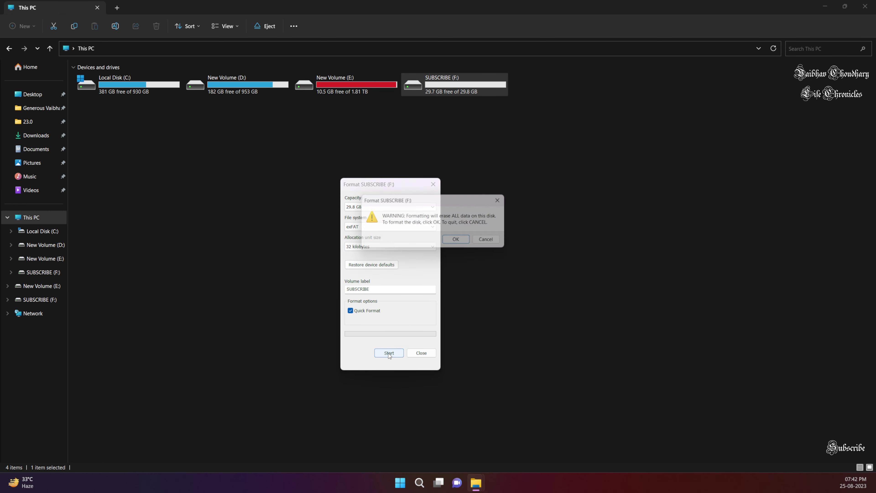
pyautogui.click(461, 241)
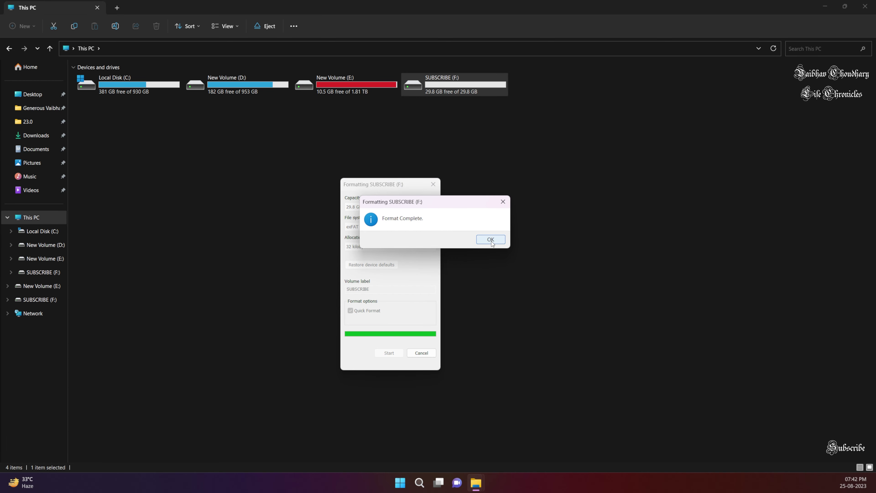
pyautogui.click(490, 239)
pyautogui.click(426, 354)
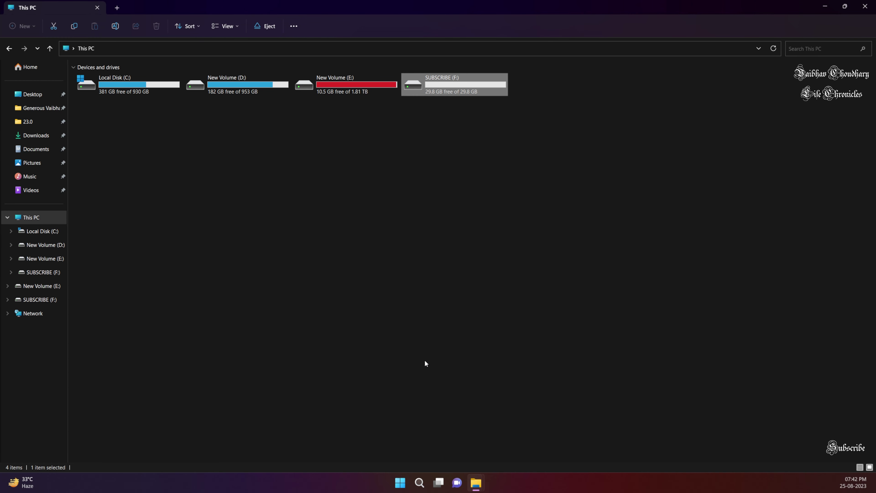
pyautogui.doubleClick(442, 87)
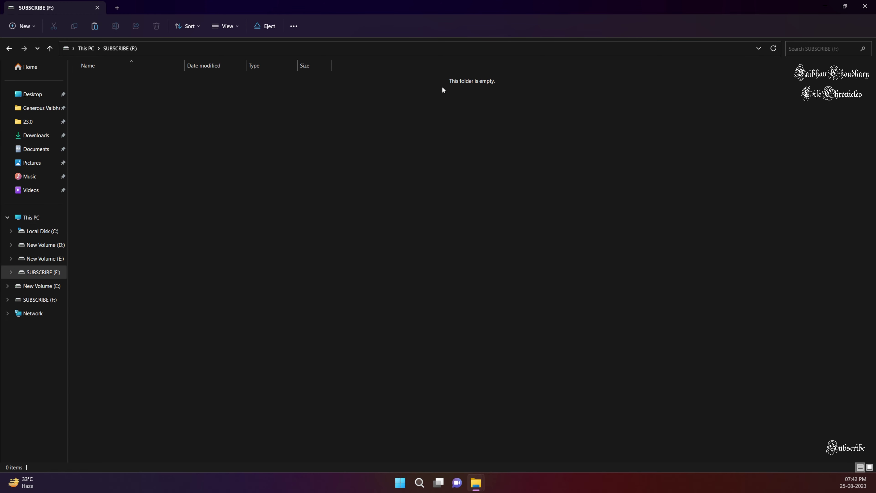
pyautogui.rightClick(340, 141)
pyautogui.click(352, 153)
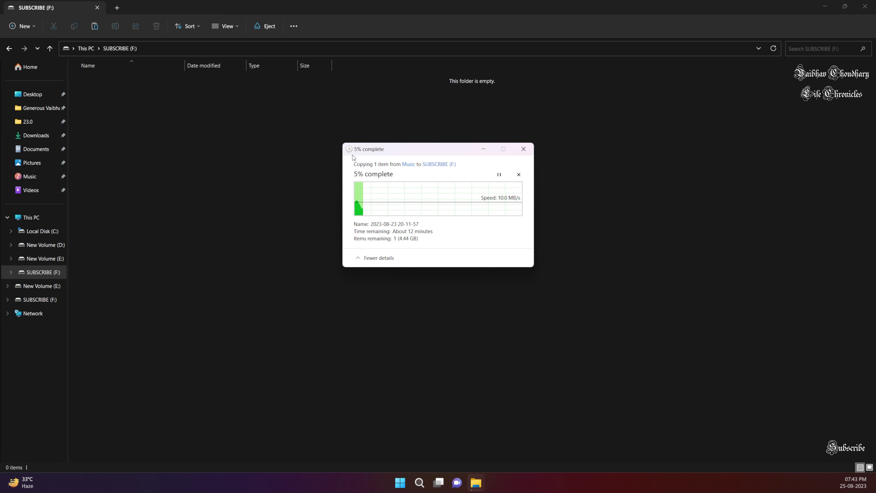
pyautogui.click(519, 175)
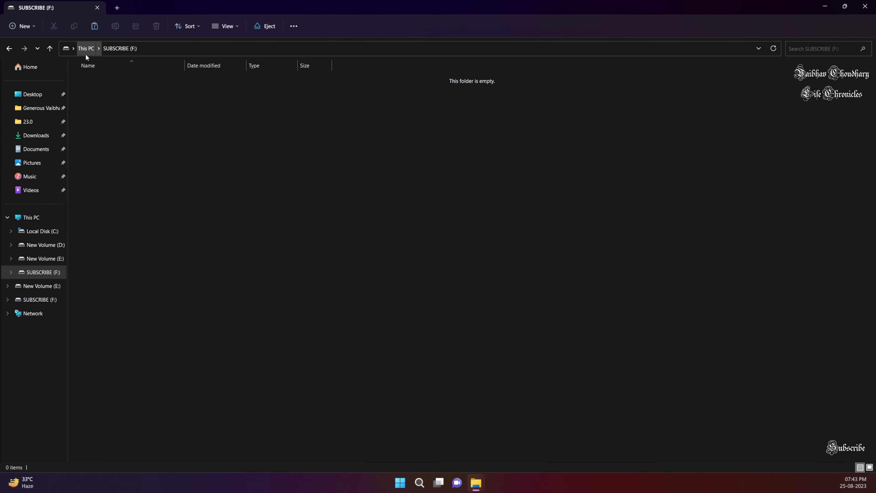
# Step: Open the properties of the SUBSCRIBE (F:) drive from This PC to check its file system
pyautogui.click(85, 48)
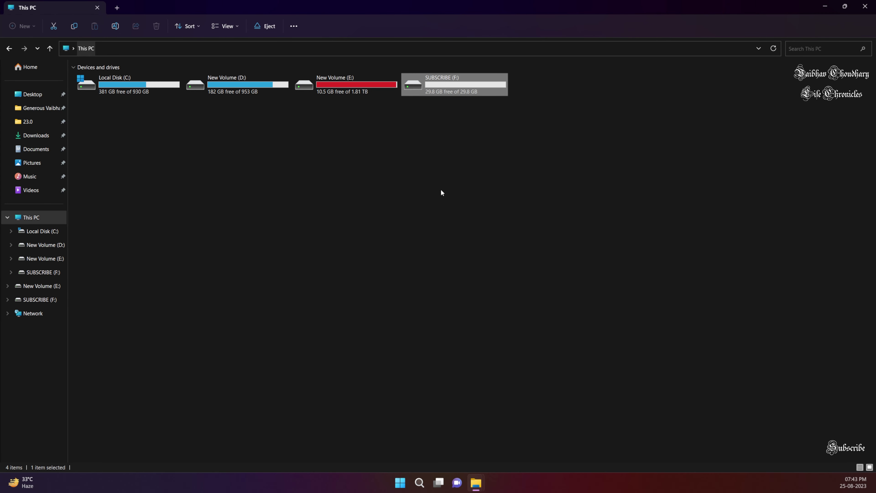
pyautogui.rightClick(430, 88)
pyautogui.click(473, 211)
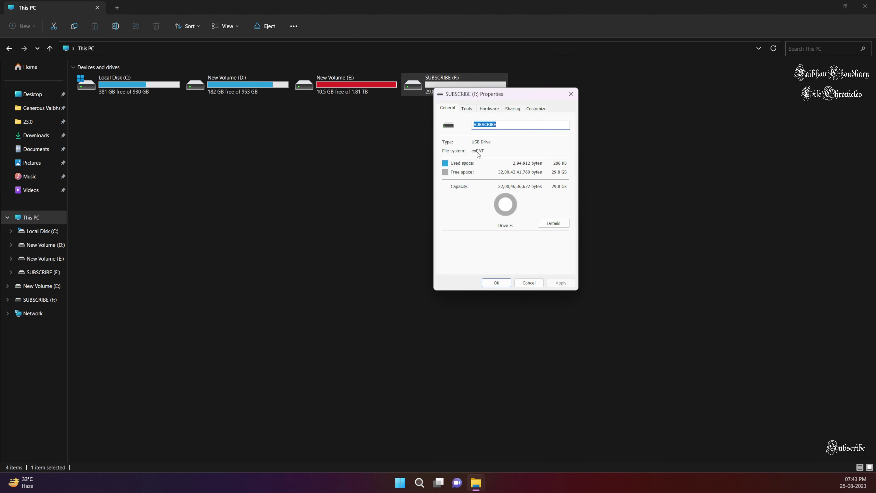